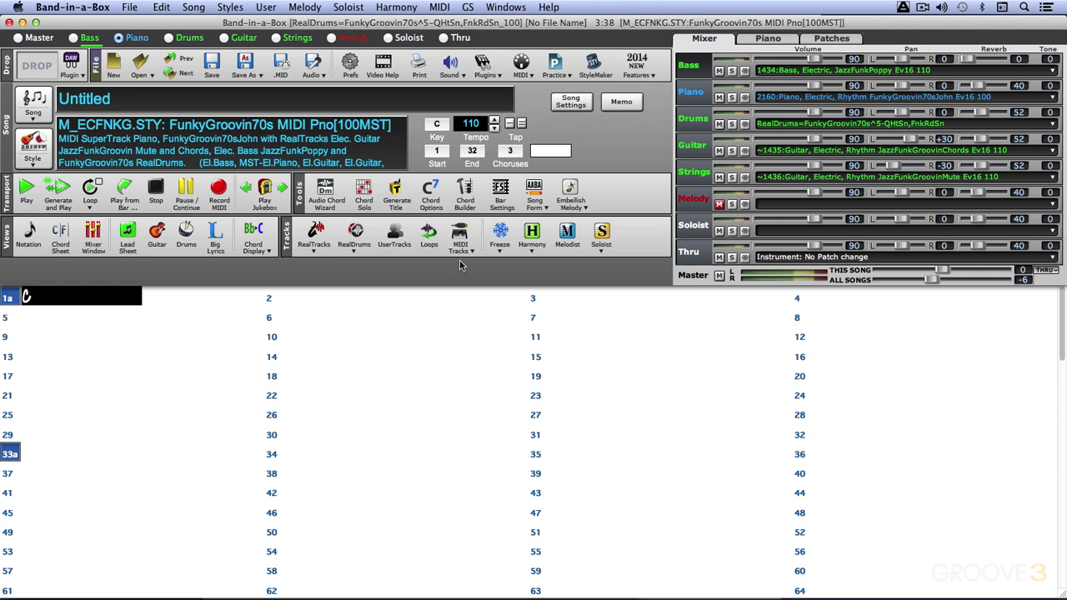
# Review the additional song settings, including the RealTracks Shots, Holds and Pushes option, and close them without changes.
pyautogui.click(573, 105)
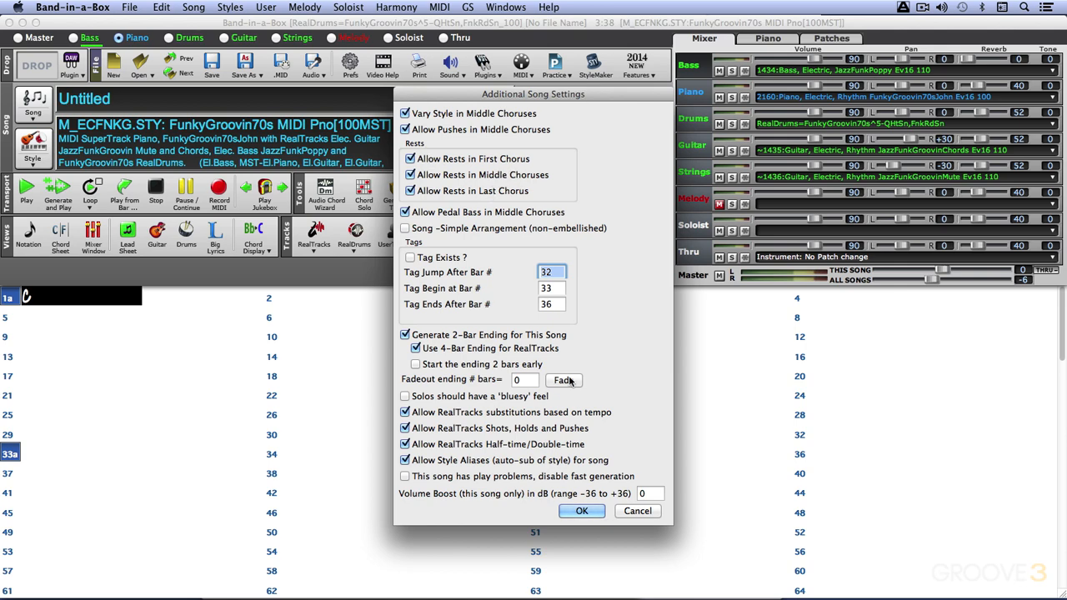
pyautogui.click(627, 511)
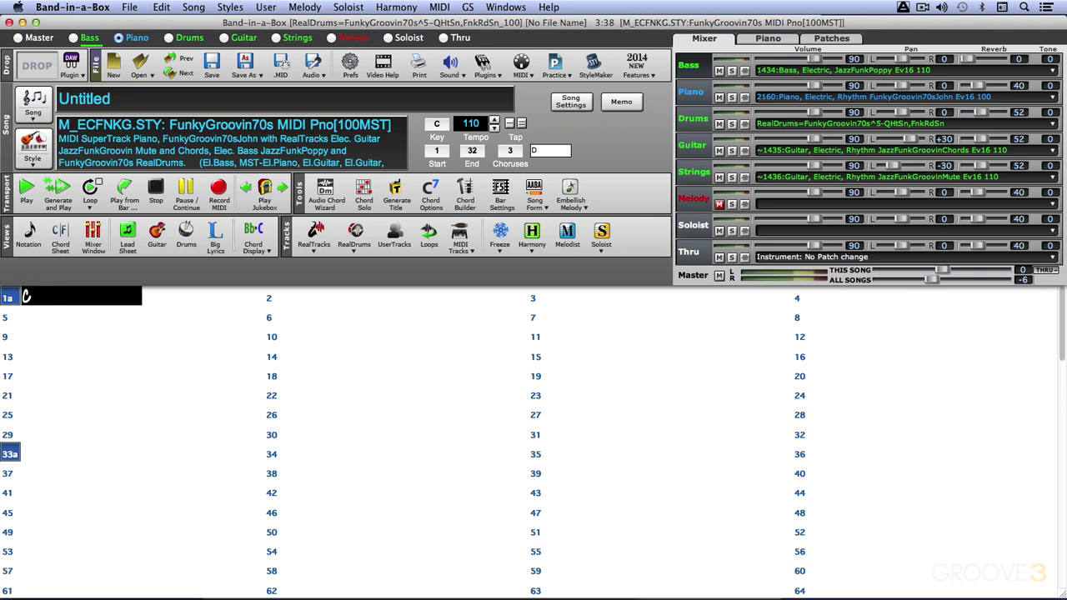
# Enter Dm and the rest chord Dm. in the two halves of bar 1, and C/E in bar 2.
pyautogui.press('Return')
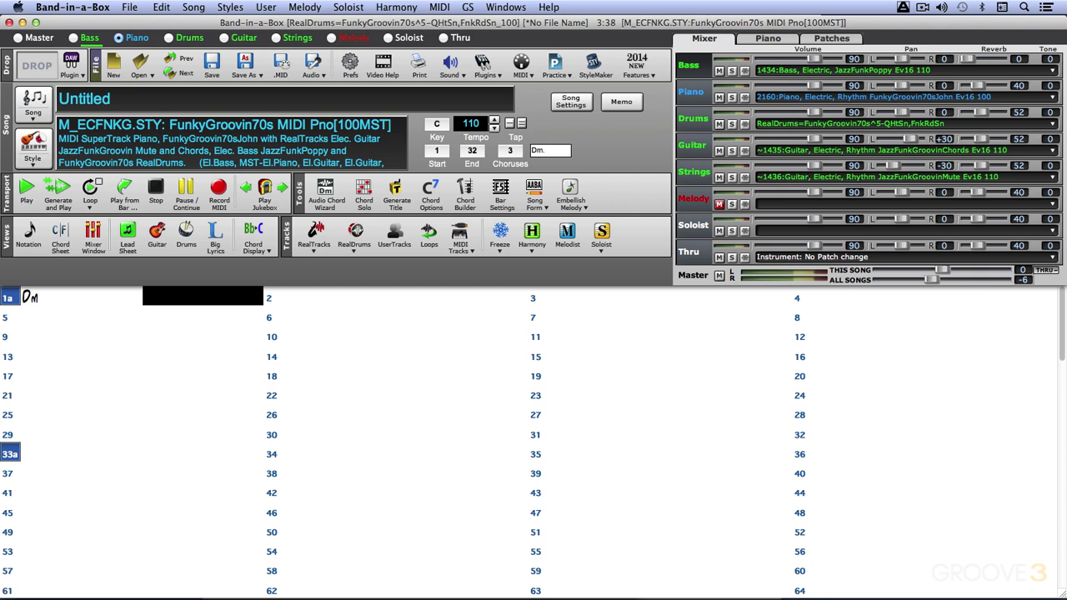
pyautogui.press('Return')
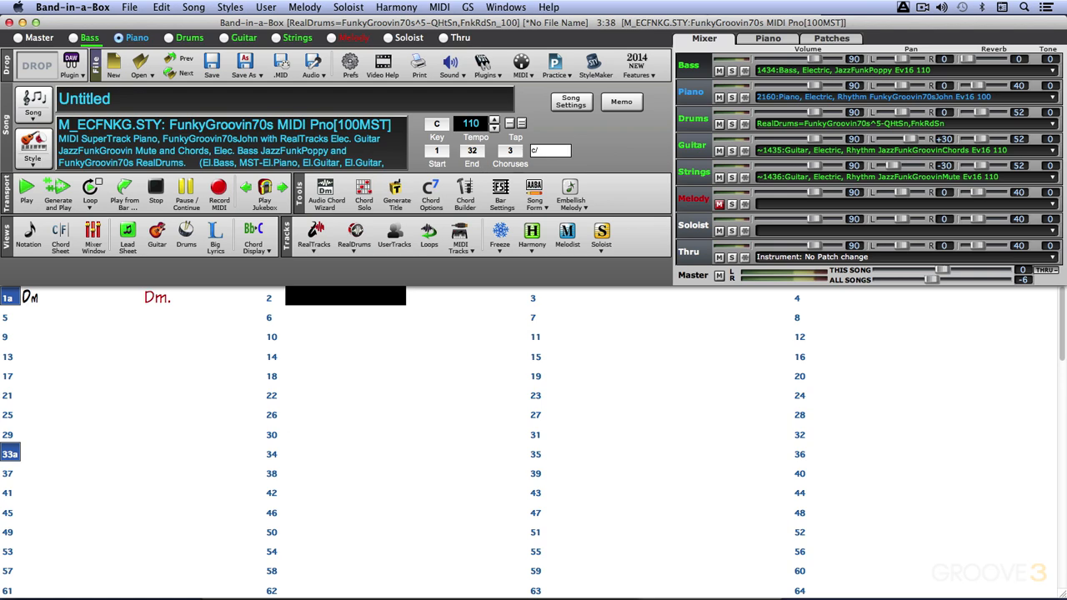
pyautogui.write('c/E')
pyautogui.press('Return')
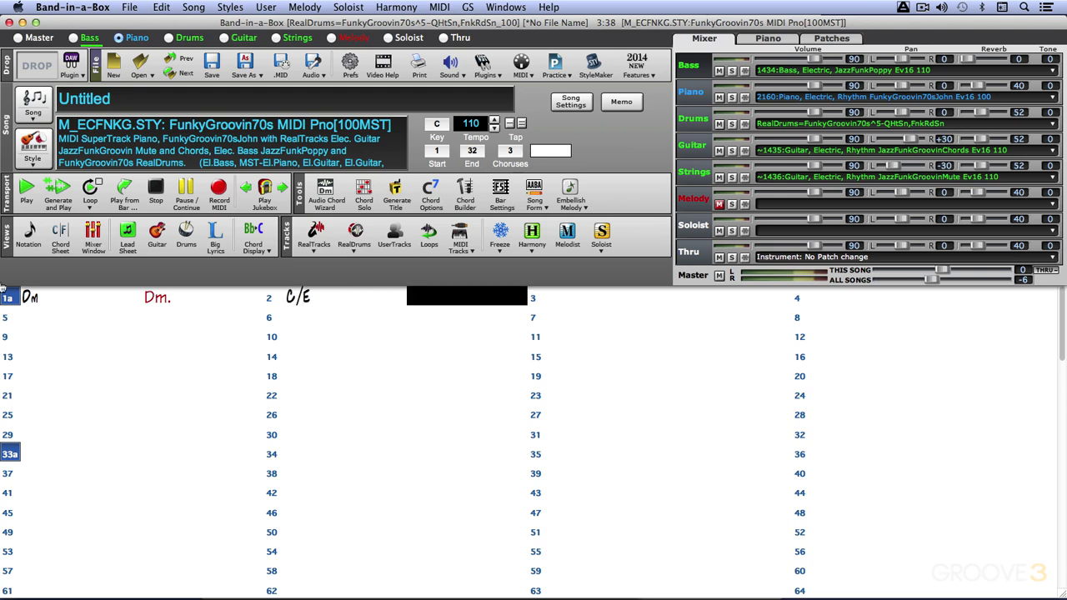
# Change the second chord of bar 1 to the shot Dm.. and audition the song from bar 1 before and after.
pyautogui.click(61, 299)
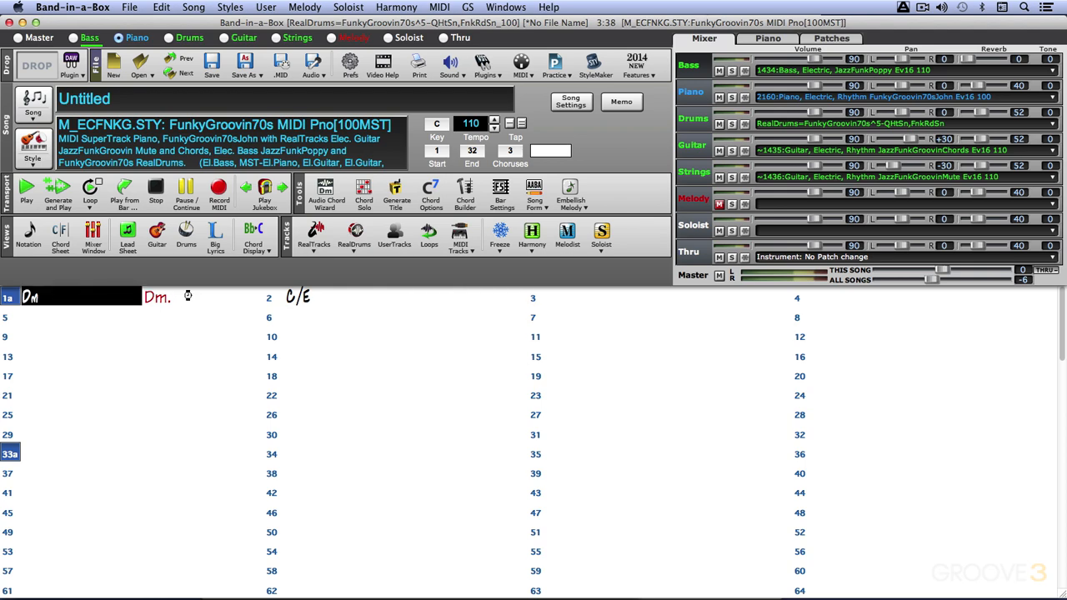
pyautogui.press('space')
pyautogui.press('Right')
pyautogui.write('d')
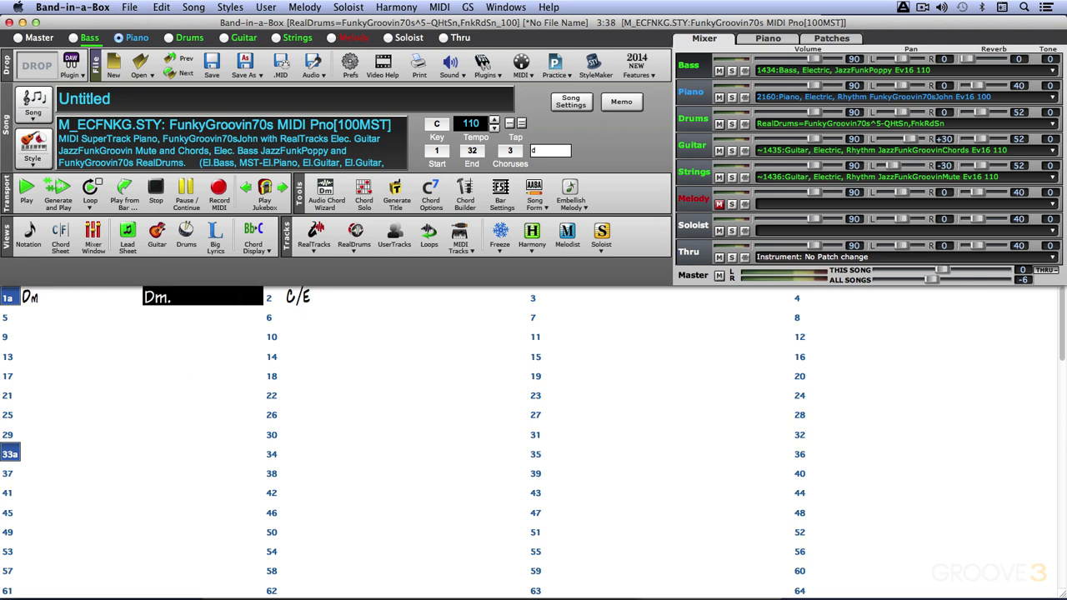
pyautogui.write('m..')
pyautogui.press('Return')
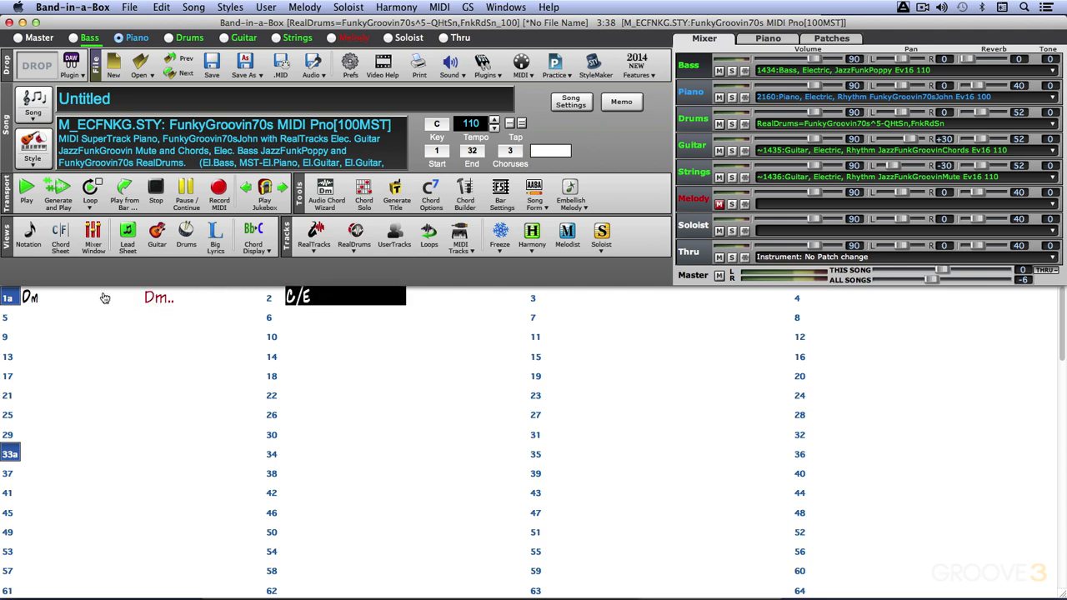
pyautogui.doubleClick(54, 297)
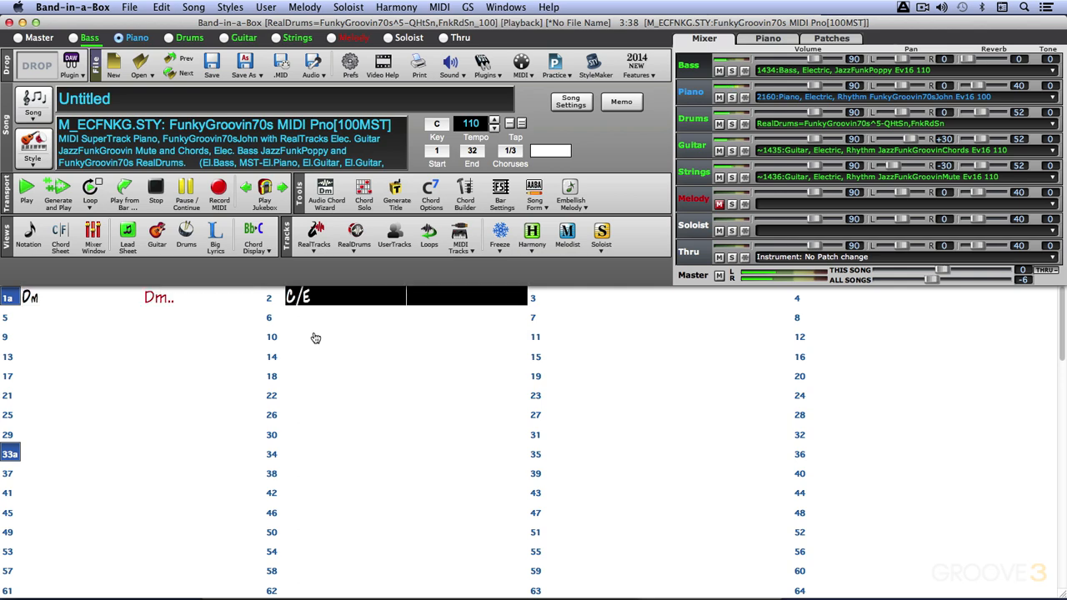
pyautogui.press('space')
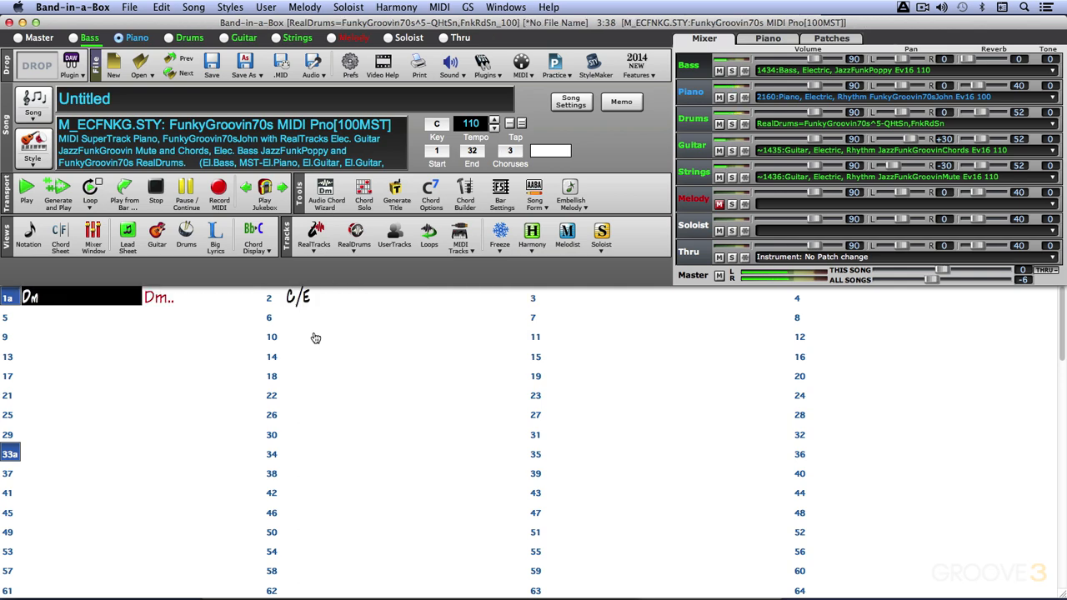
# Enter the held chord F... in the first half of bar 3 and go back to the start of bar 1.
pyautogui.click(568, 300)
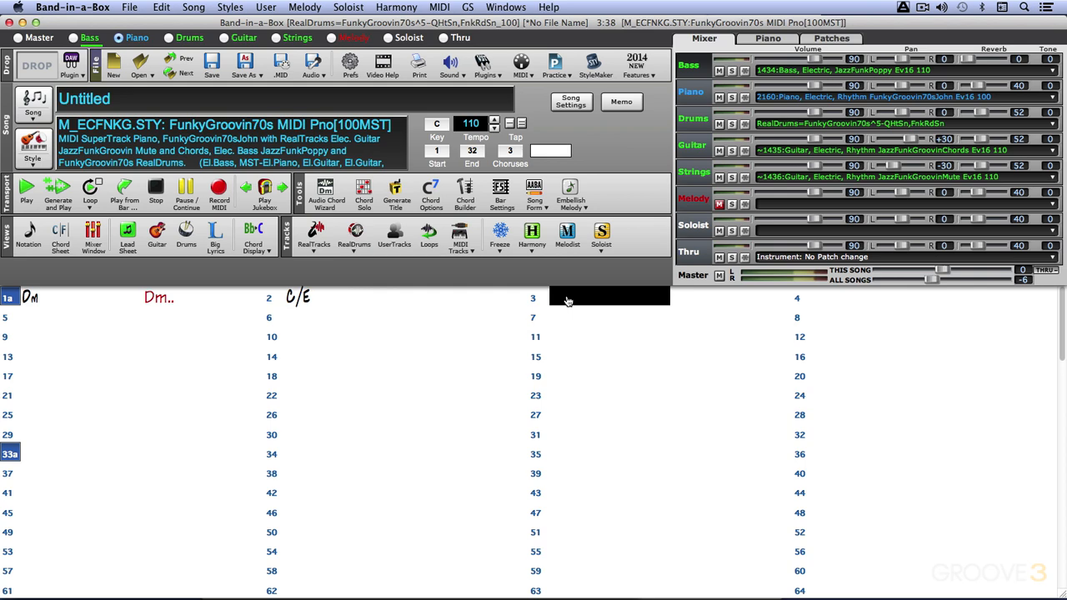
pyautogui.write('f')
pyautogui.press('Return')
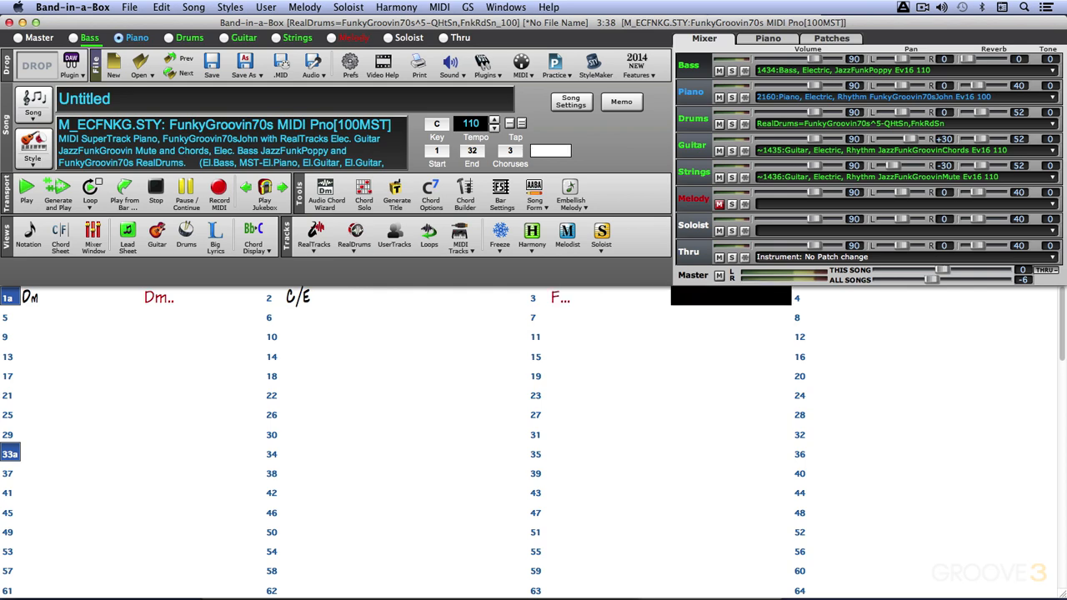
pyautogui.click(106, 297)
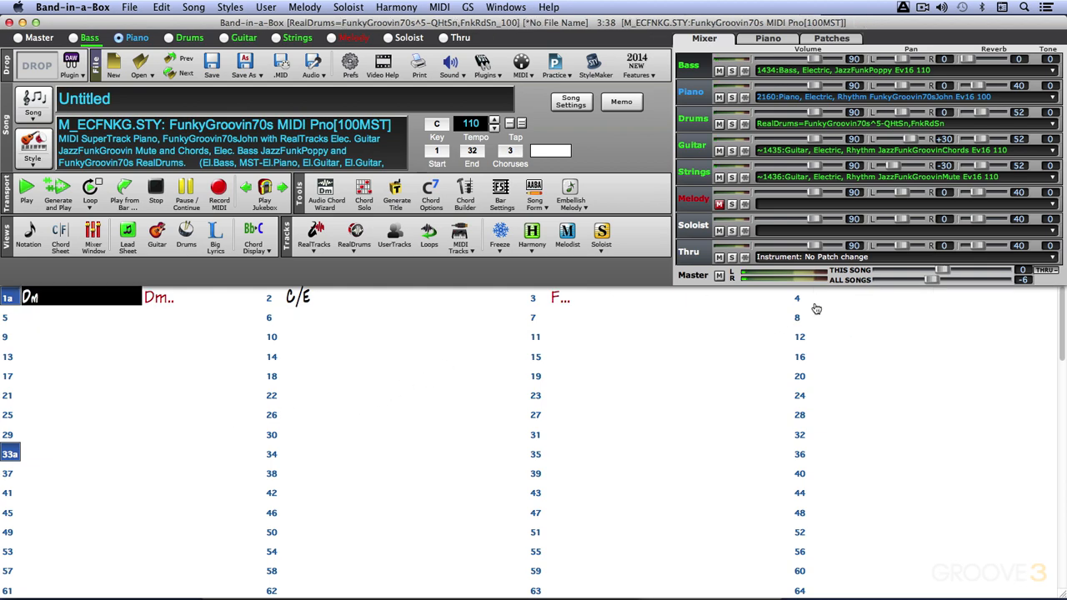
# Enter G/C in the first half of bar 4 and Am in the second half.
pyautogui.click(844, 302)
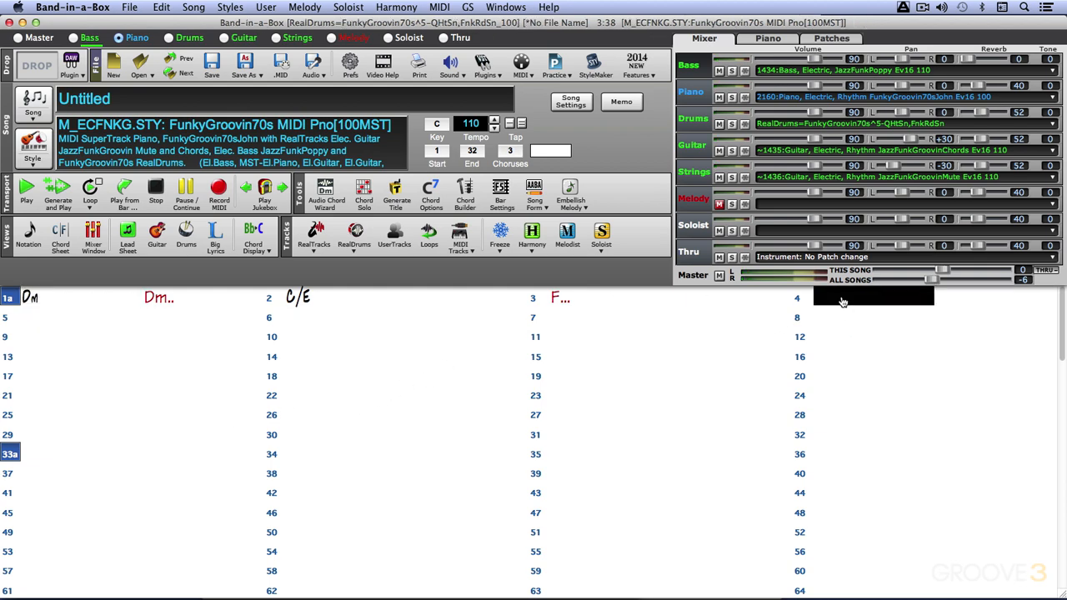
pyautogui.write('g/c')
pyautogui.press('Return')
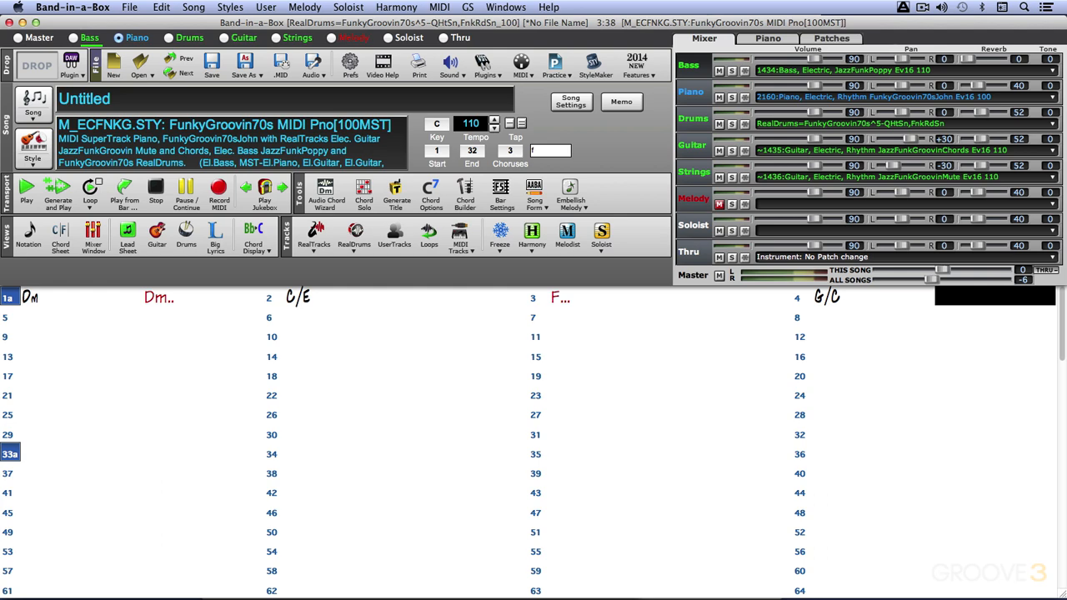
pyautogui.write('am')
pyautogui.press('Return')
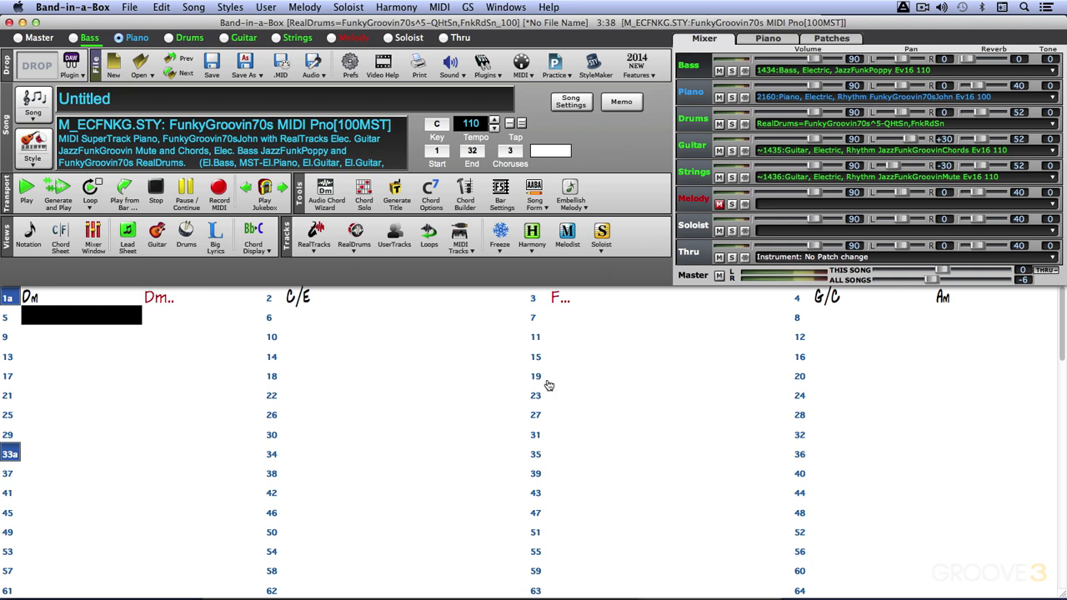
# Keep the drums playing on the shot in bar 1 by changing its second chord to Dm..d, and audition it from bar 1.
pyautogui.click(185, 300)
pyautogui.write('dm')
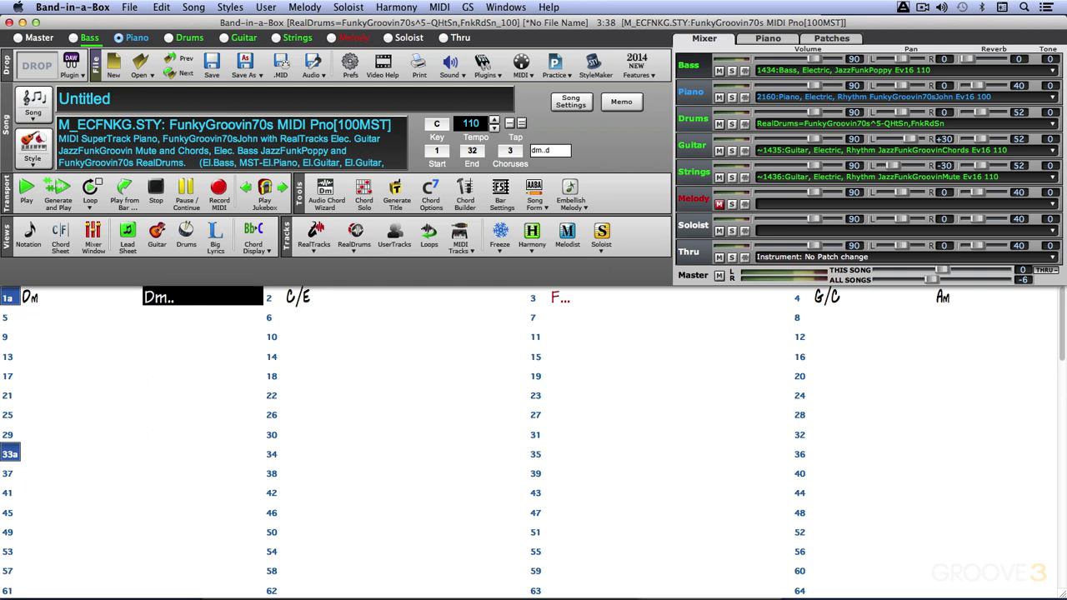
pyautogui.write('..d')
pyautogui.press('Return')
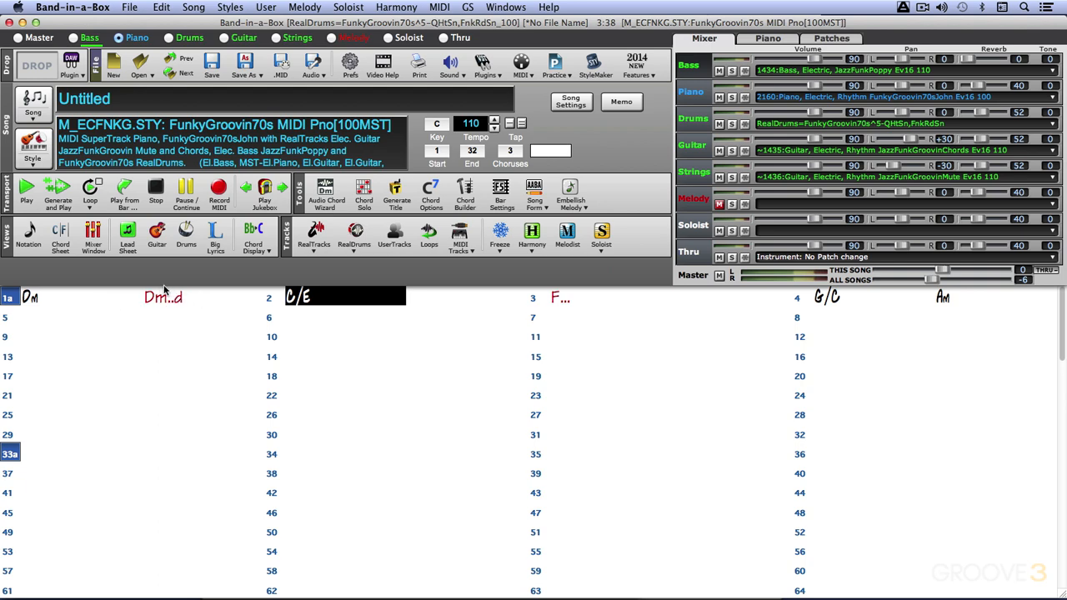
pyautogui.click(63, 303)
pyautogui.press('space')
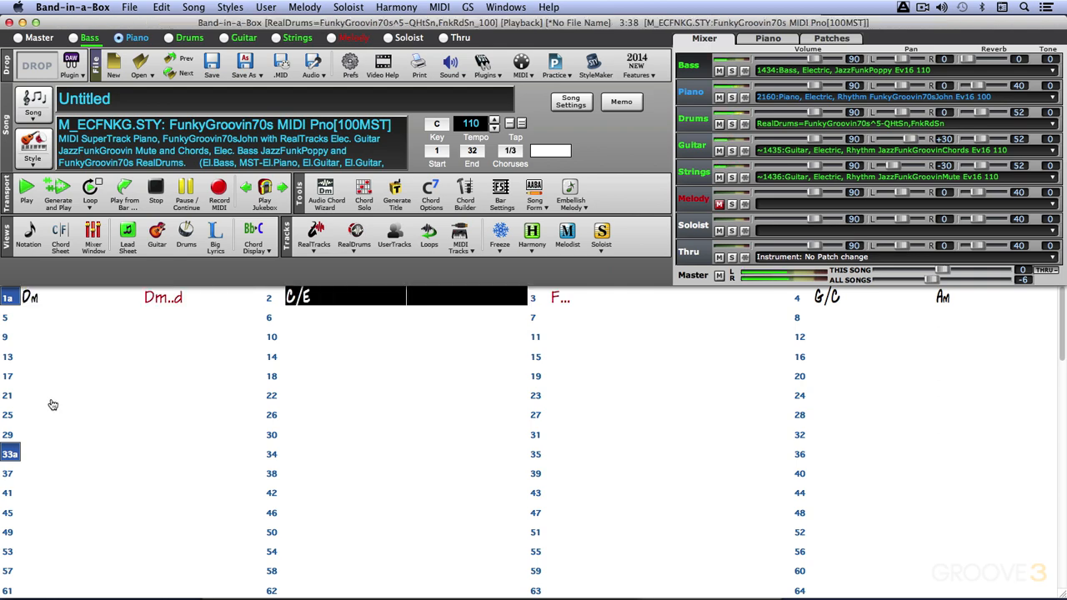
pyautogui.press('space')
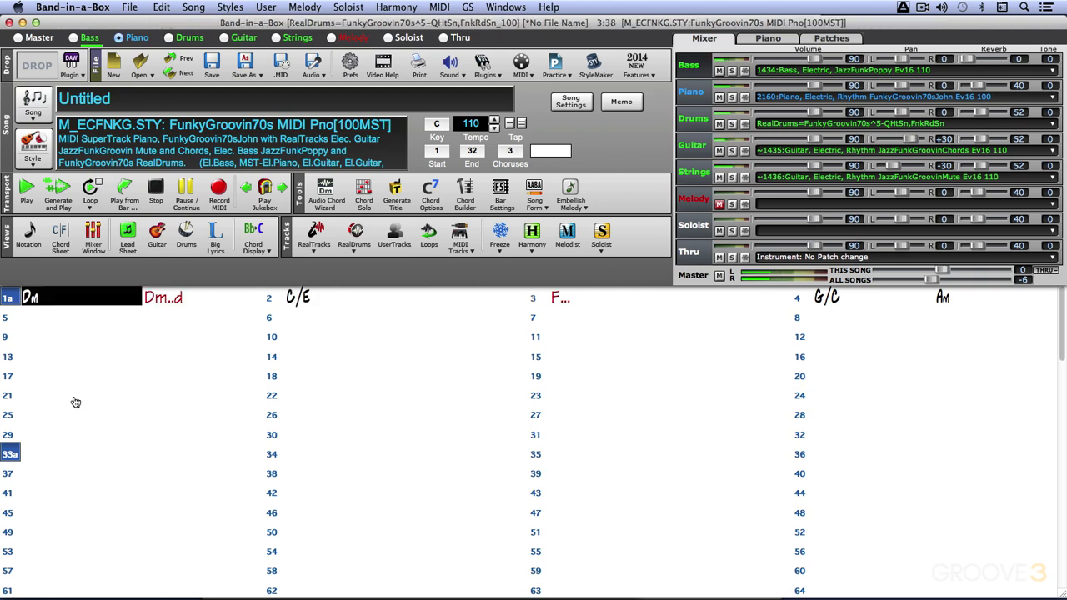
# Change the held chord in bar 3 to F...d so the drums continue, and audition from bar 2.
pyautogui.click(575, 300)
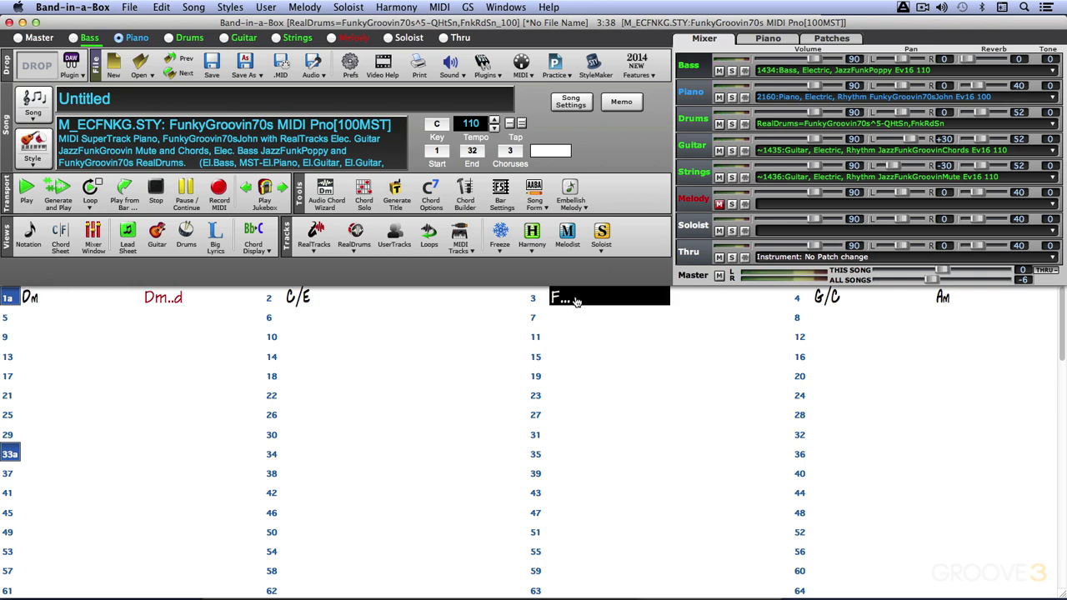
pyautogui.write('f')
pyautogui.press('Return')
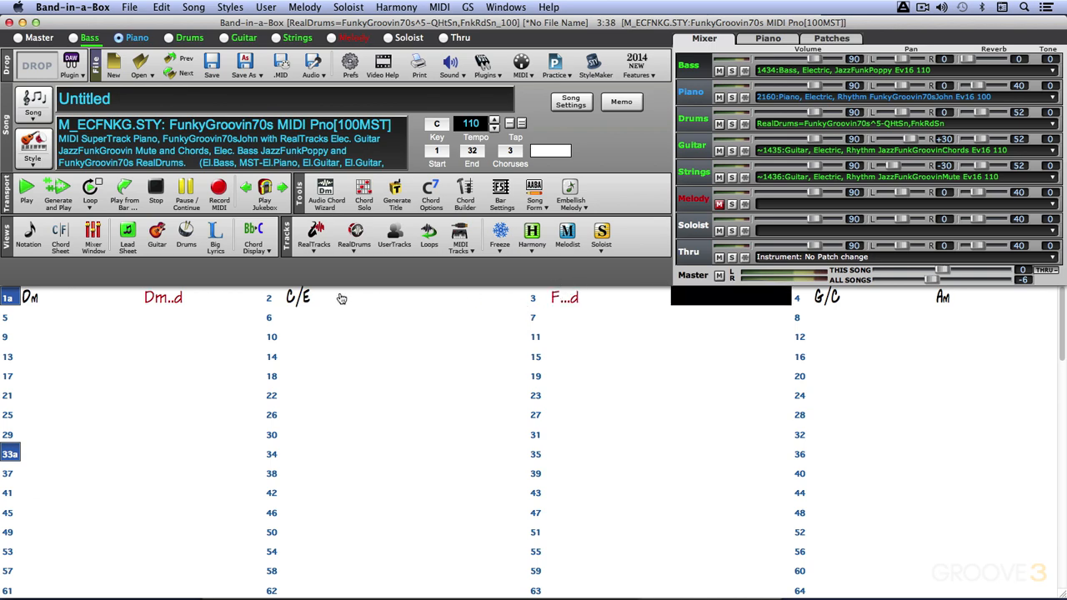
pyautogui.doubleClick(342, 298)
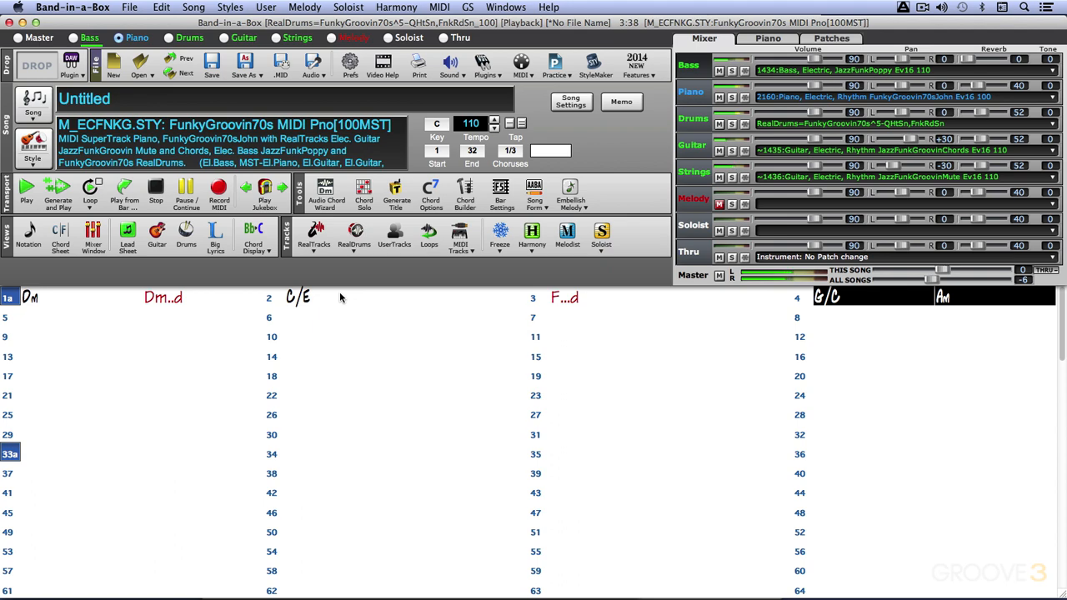
pyautogui.click(340, 296)
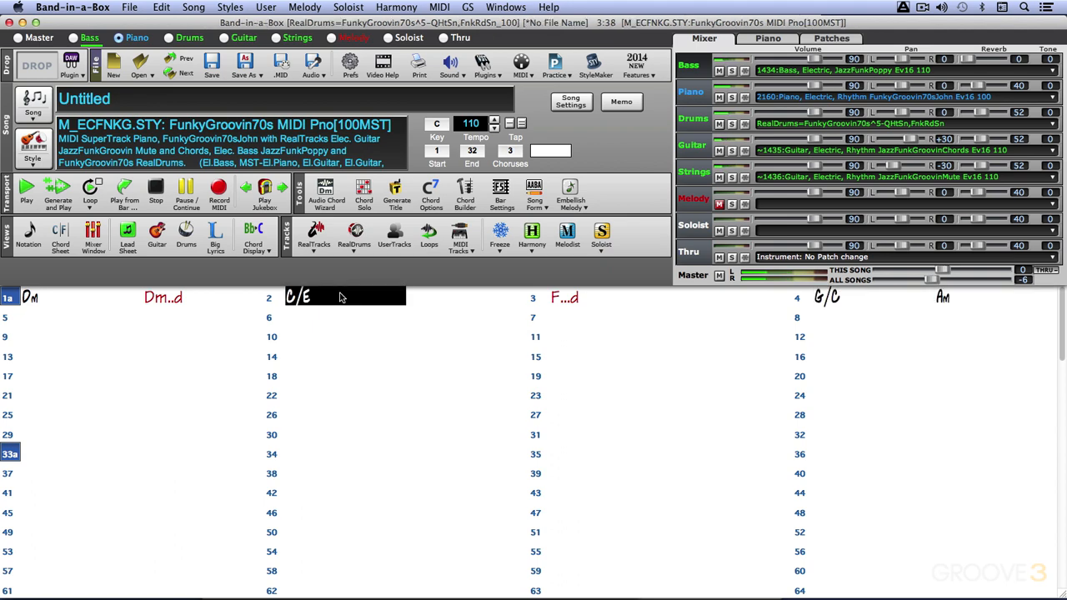
# Enter G/B..bd in bar 5 so bass and drums keep playing, and audition from bar 3.
pyautogui.click(588, 300)
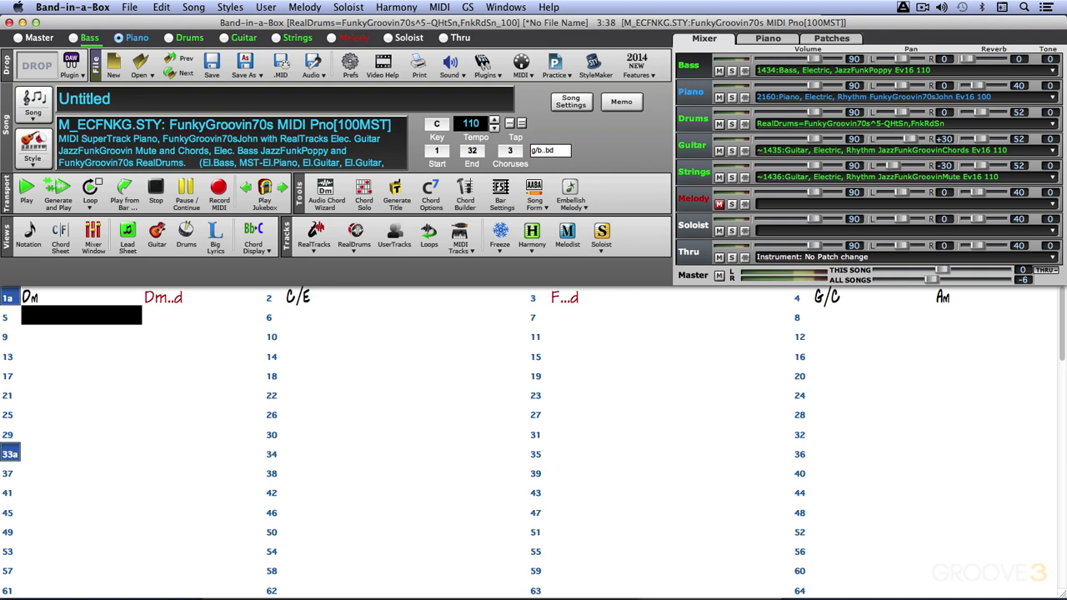
pyautogui.press('Return')
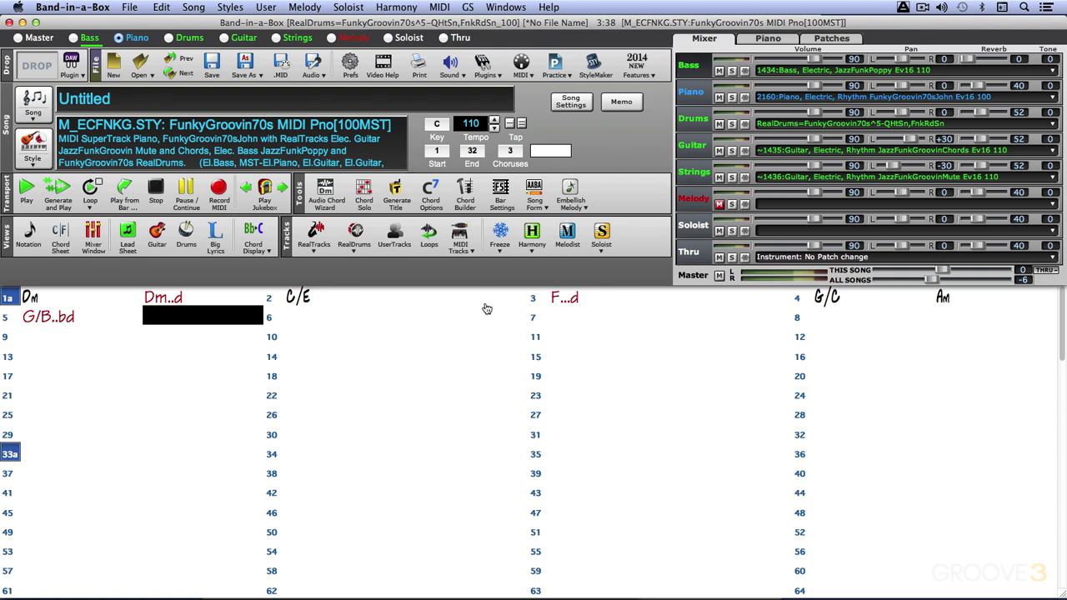
pyautogui.click(584, 300)
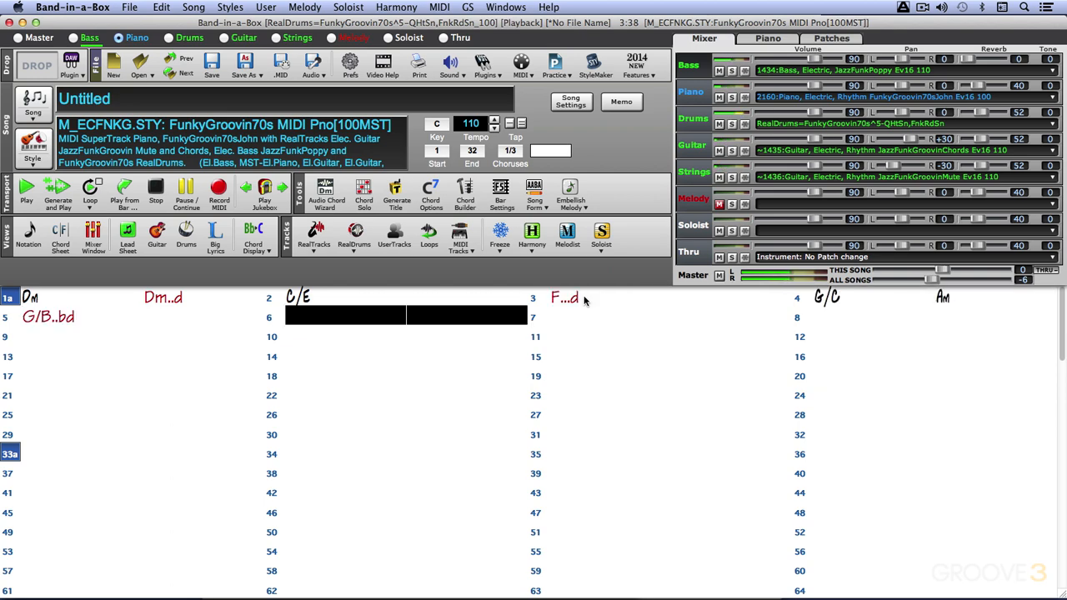
pyautogui.click(585, 301)
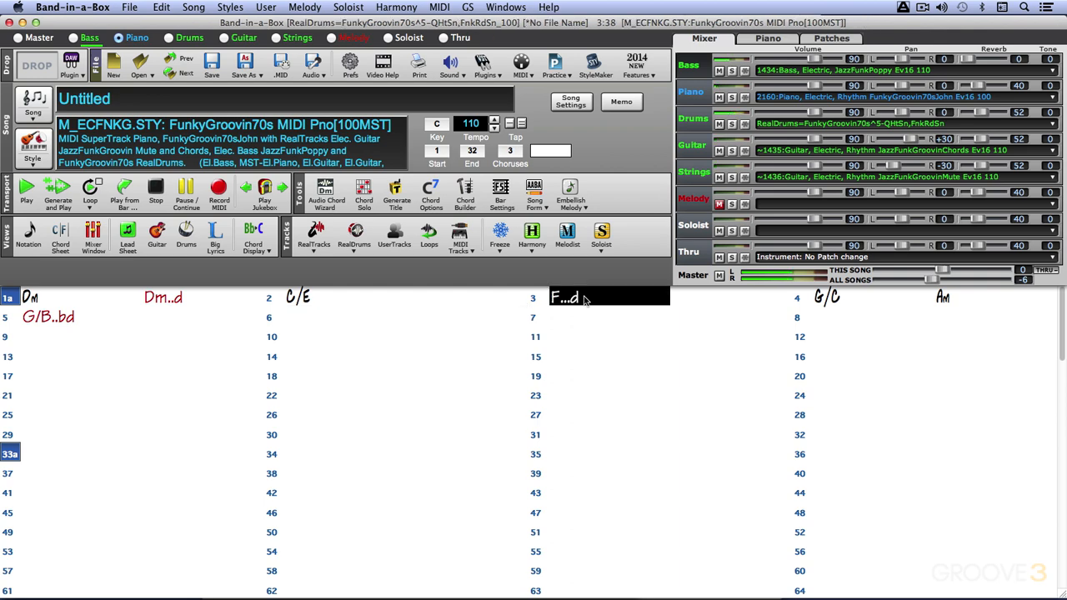
# Enter F/C and C in the two halves of bar 6 and play the progression from bar 1.
pyautogui.click(314, 318)
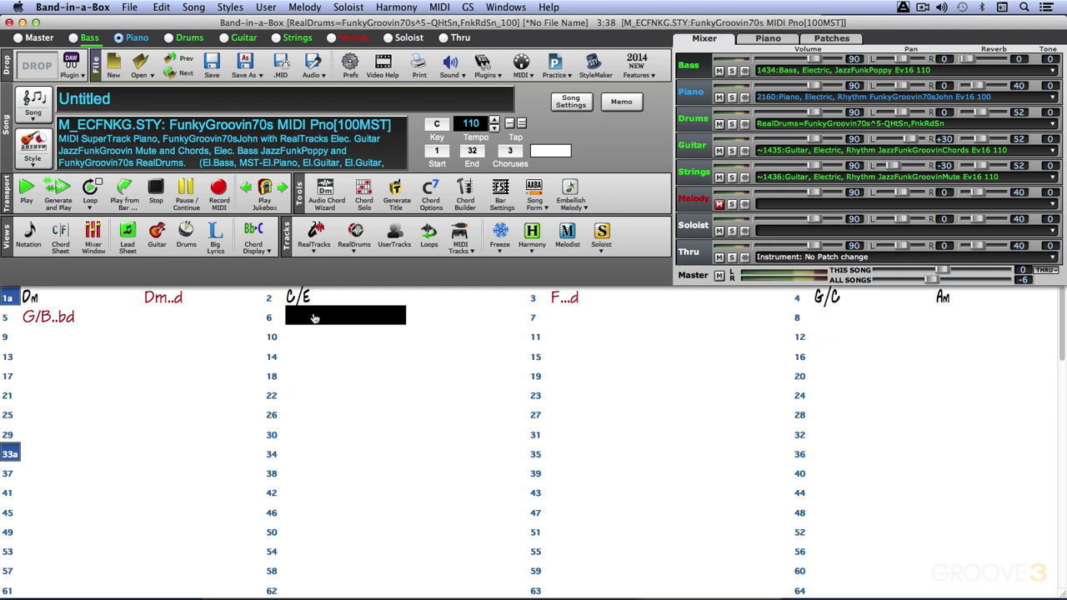
pyautogui.write('f/c')
pyautogui.press('Return')
pyautogui.write('c')
pyautogui.press('Return')
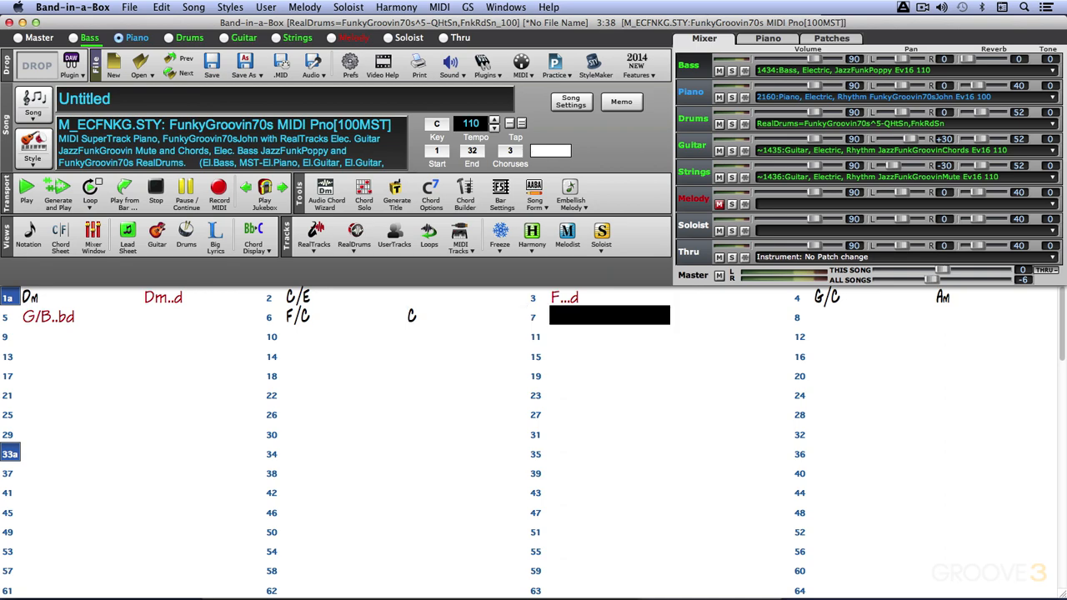
pyautogui.doubleClick(51, 295)
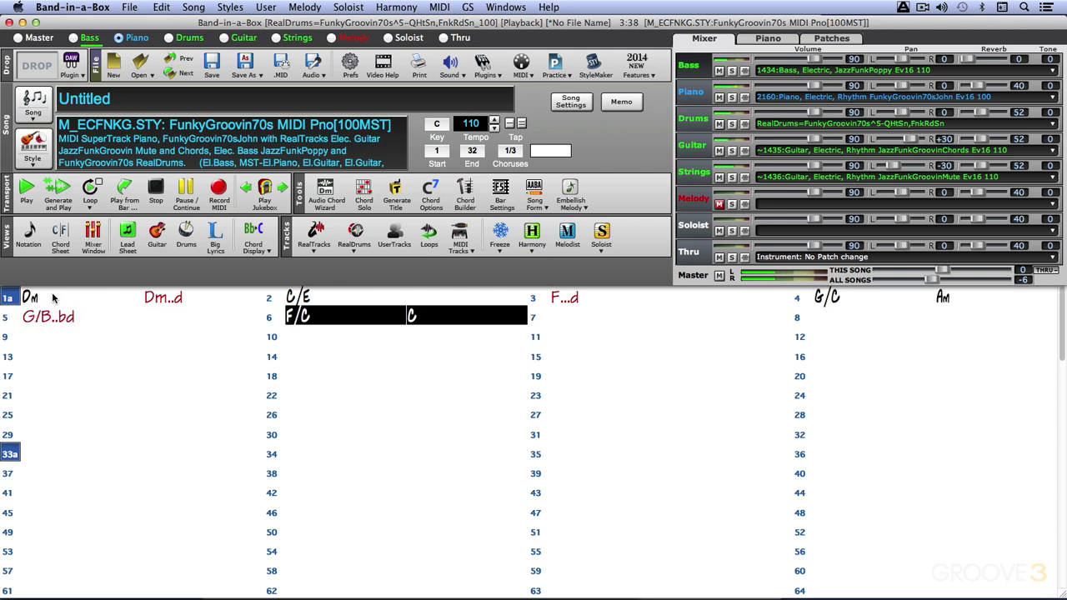
pyautogui.press('space')
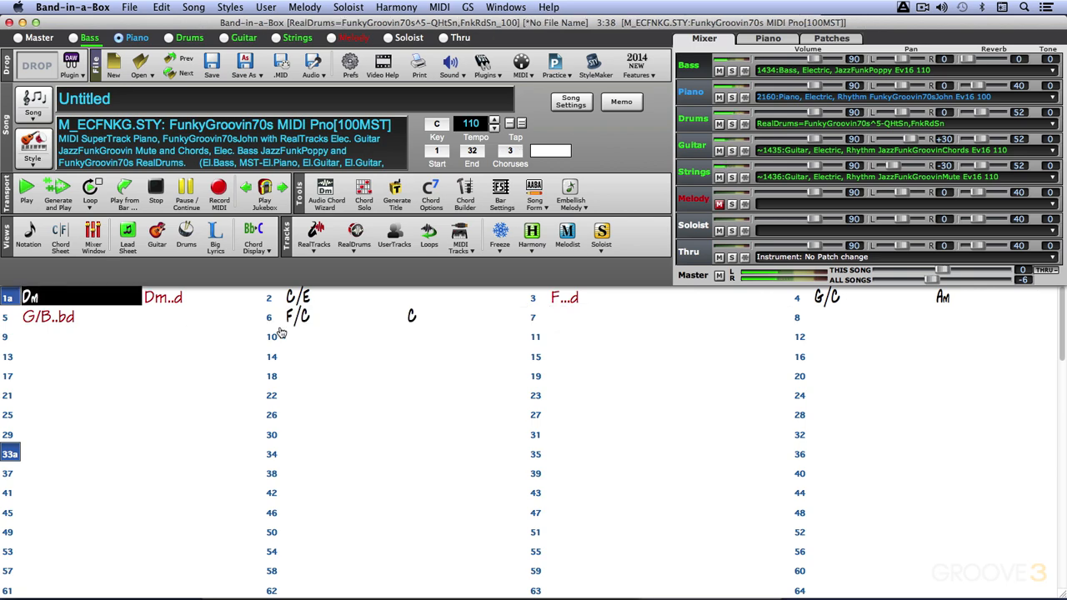